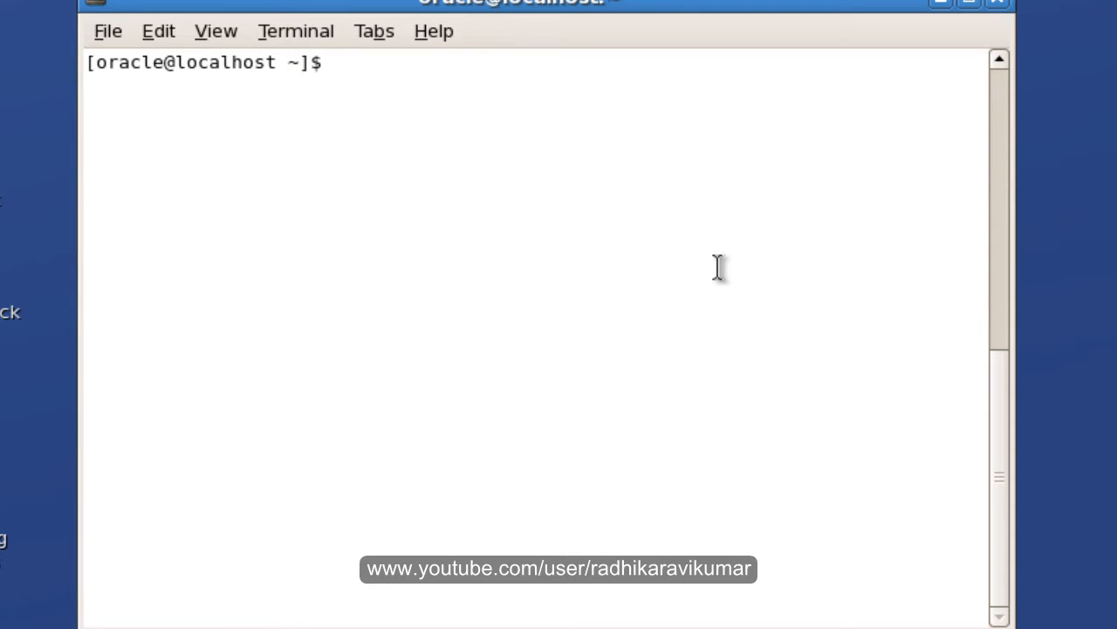
pyautogui.write('cal')
# - Run cal, redirect it into t1 with cal > t1, and show t1 with cat
pyautogui.press('Return')
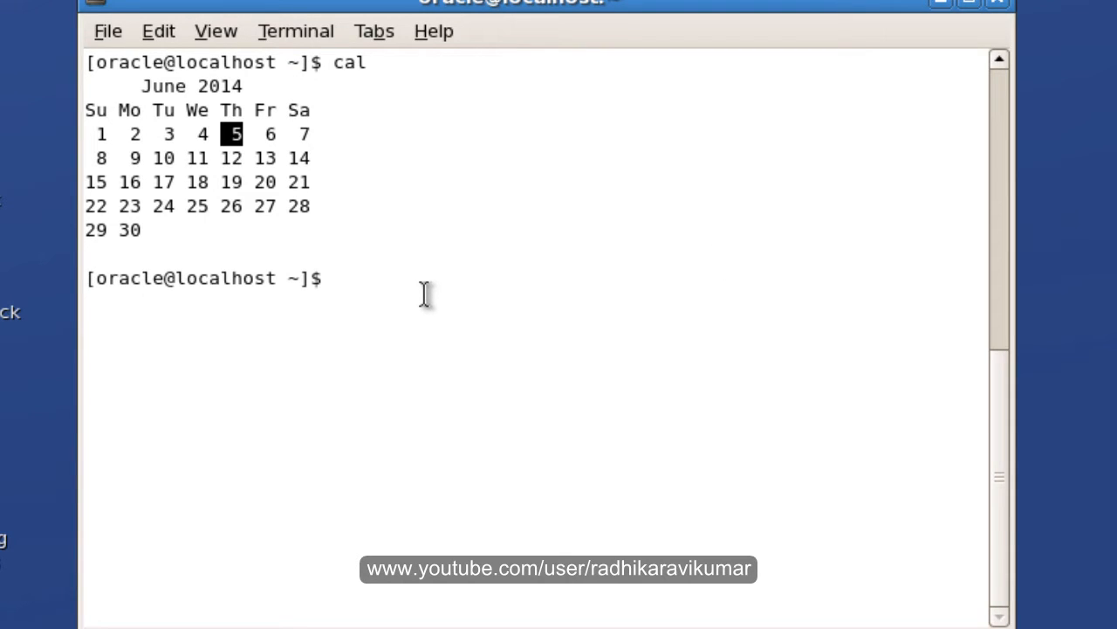
pyautogui.write('cal ')
pyautogui.write('>')
pyautogui.write(' t1')
pyautogui.press('Return')
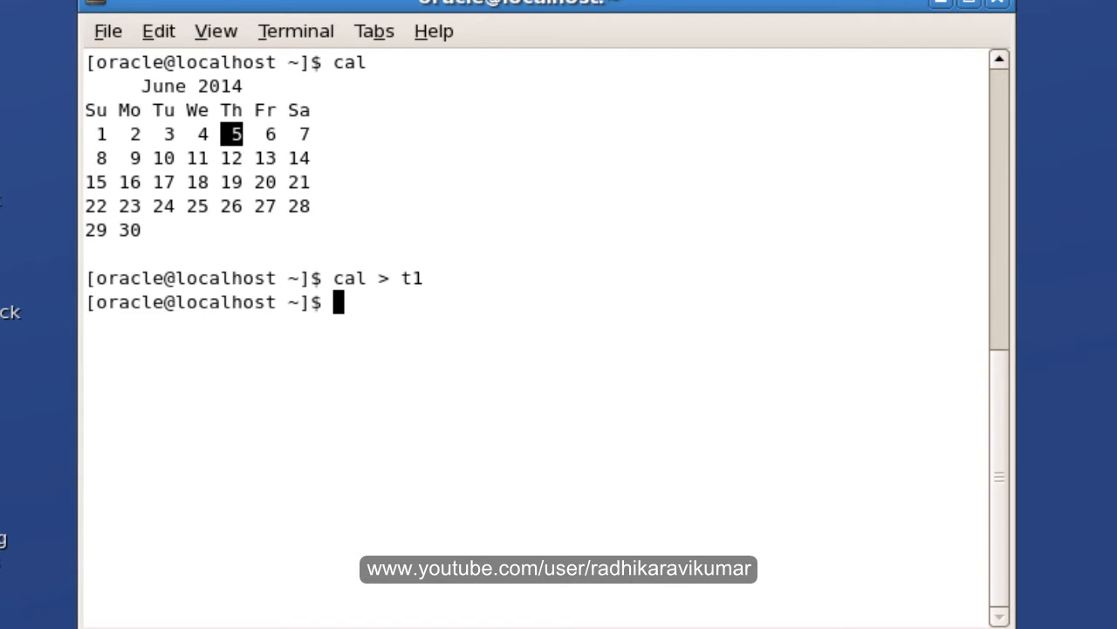
pyautogui.write('cat ')
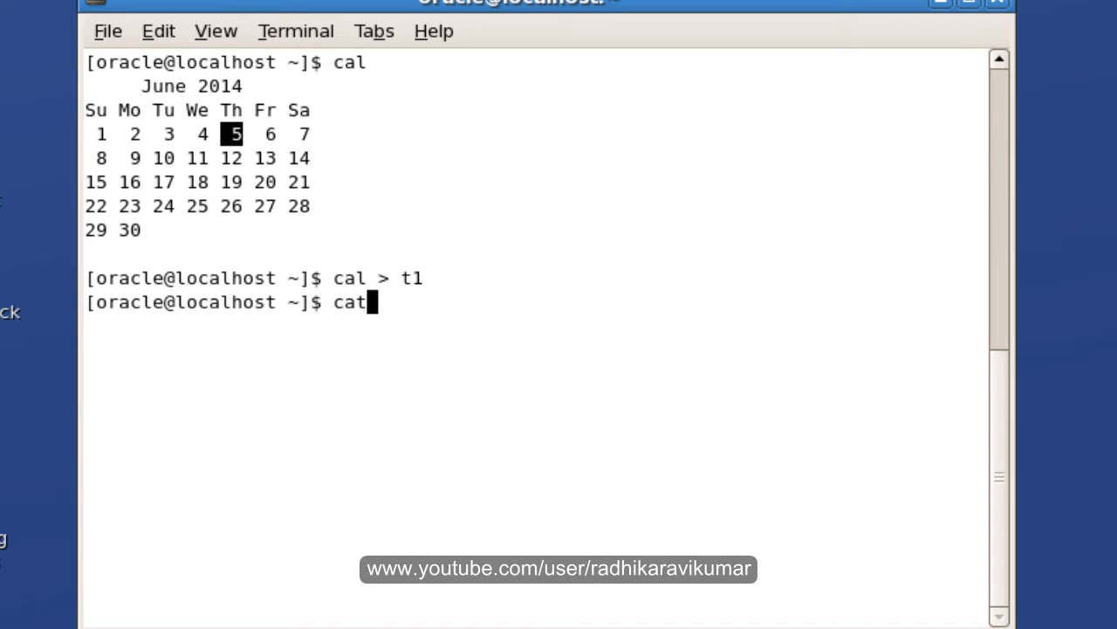
pyautogui.write('t1')
pyautogui.press('Return')
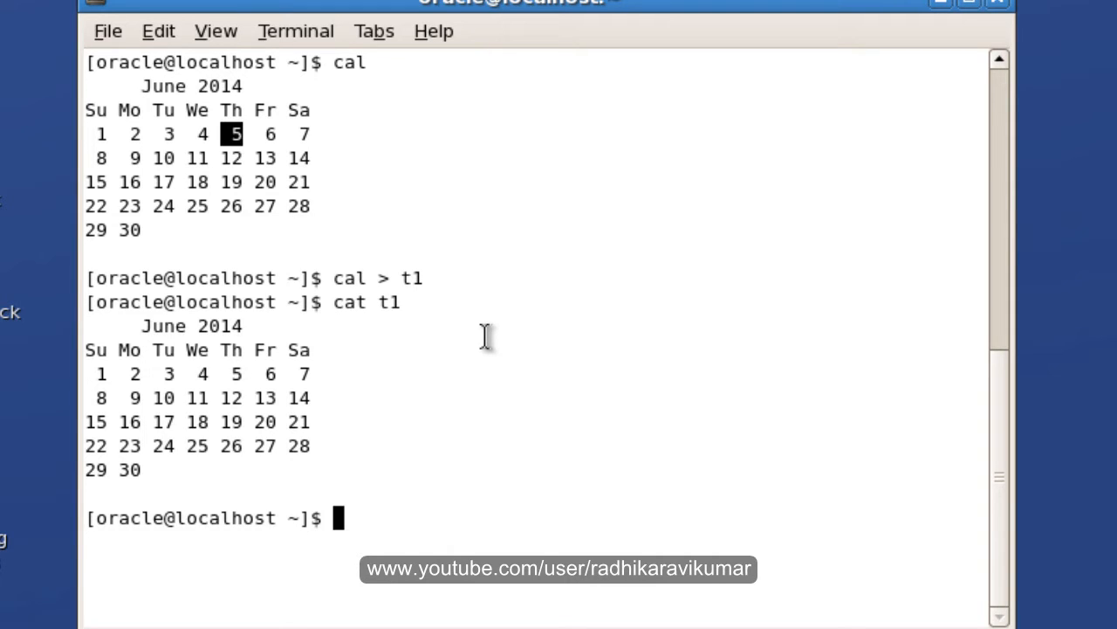
pyautogui.write('>>')
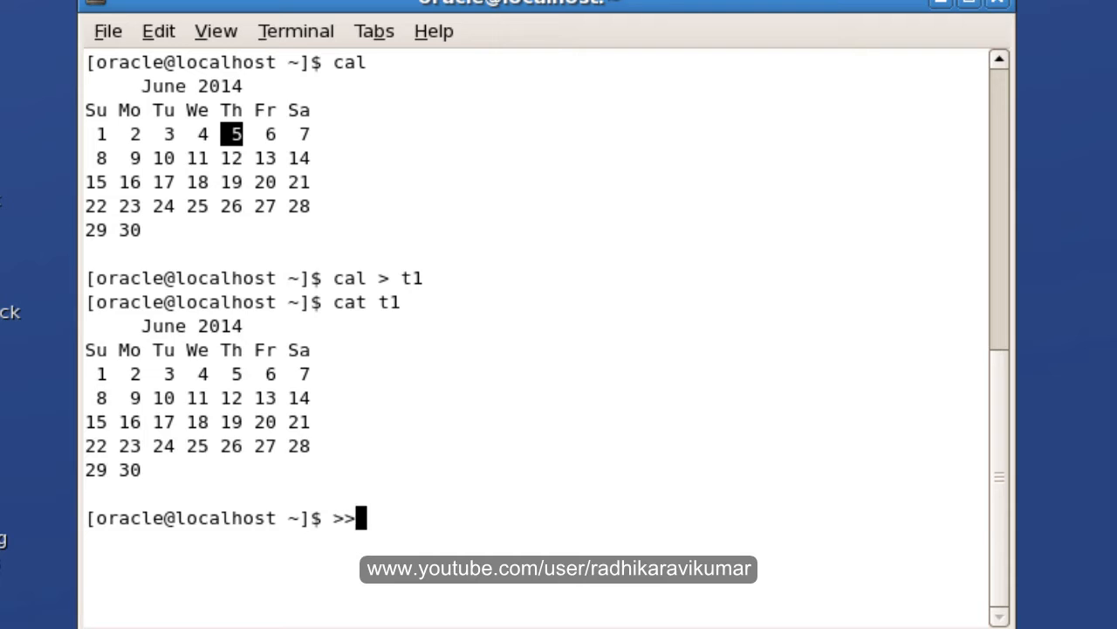
# - Run date, overwrite t1 with date > t1, and show t1 now holding only the date line
pyautogui.press('BackSpace')
pyautogui.press('BackSpace')
pyautogui.write('>')
pyautogui.press('BackSpace')
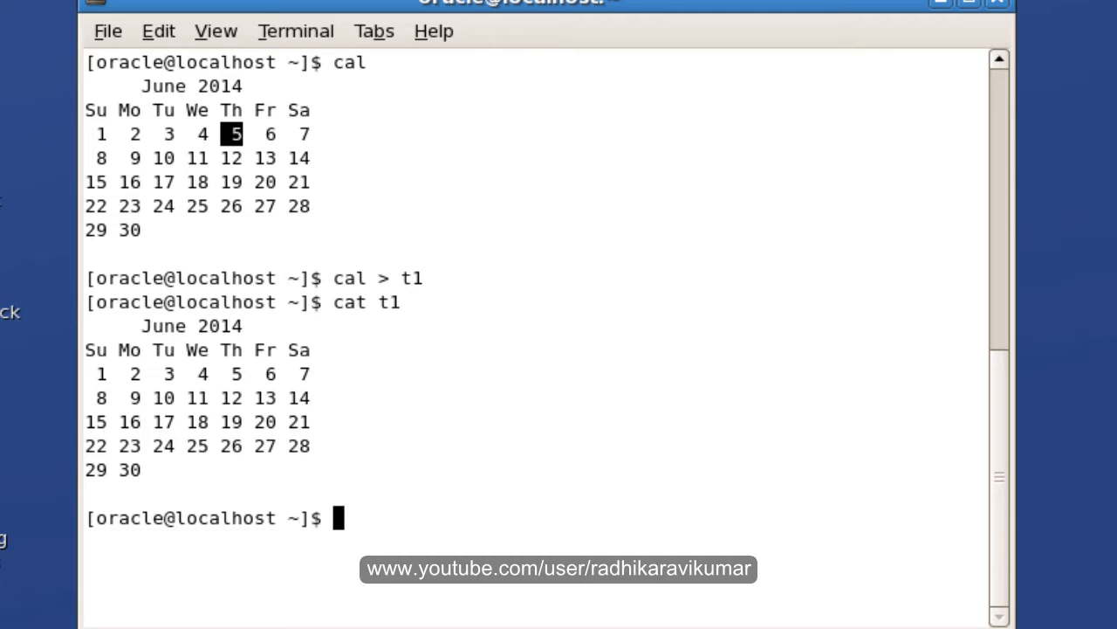
pyautogui.write('date')
pyautogui.press('Return')
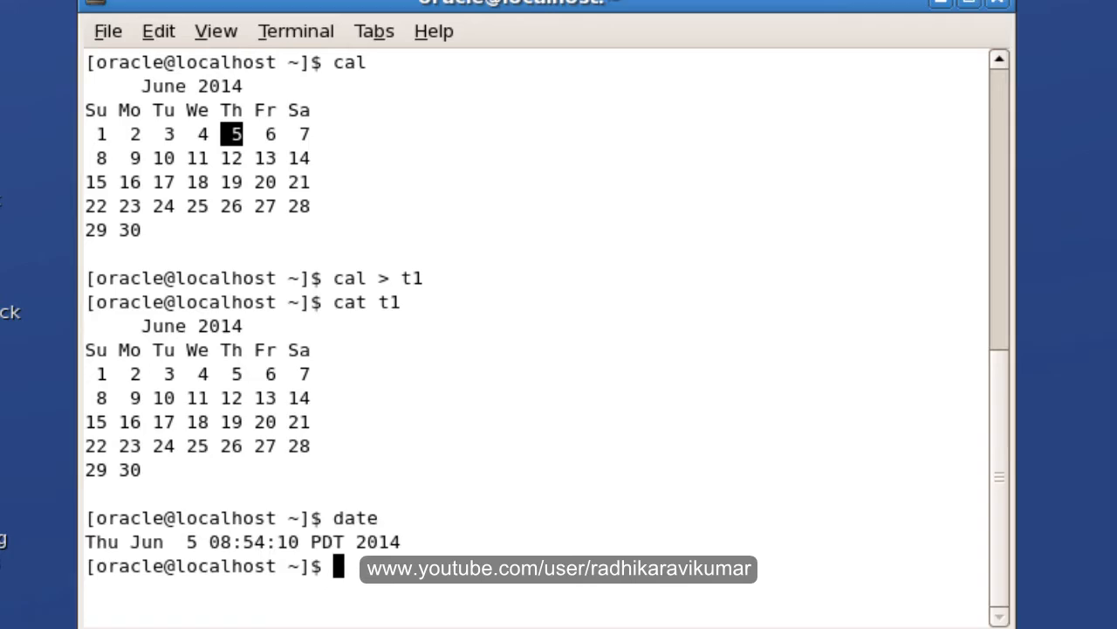
pyautogui.write('date')
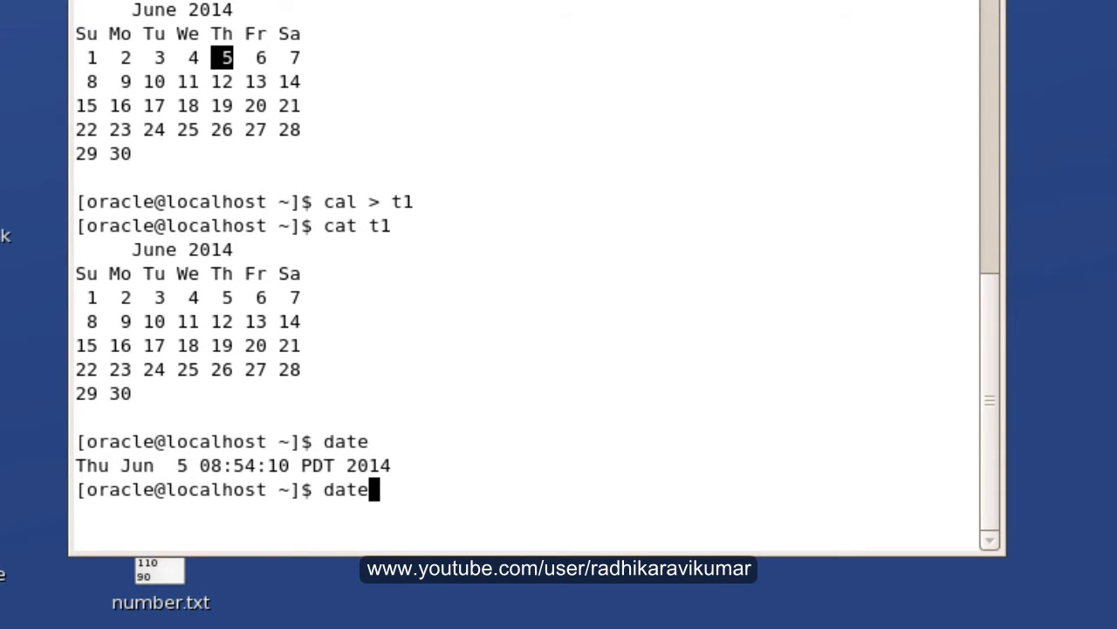
pyautogui.write(' >')
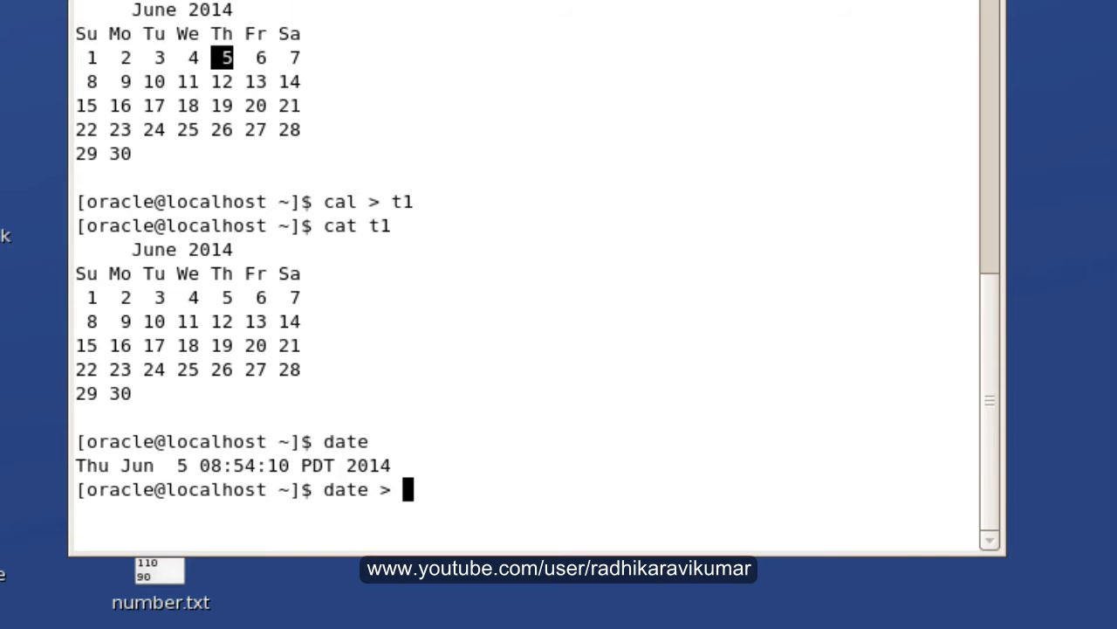
pyautogui.write(' t1')
pyautogui.press('Return')
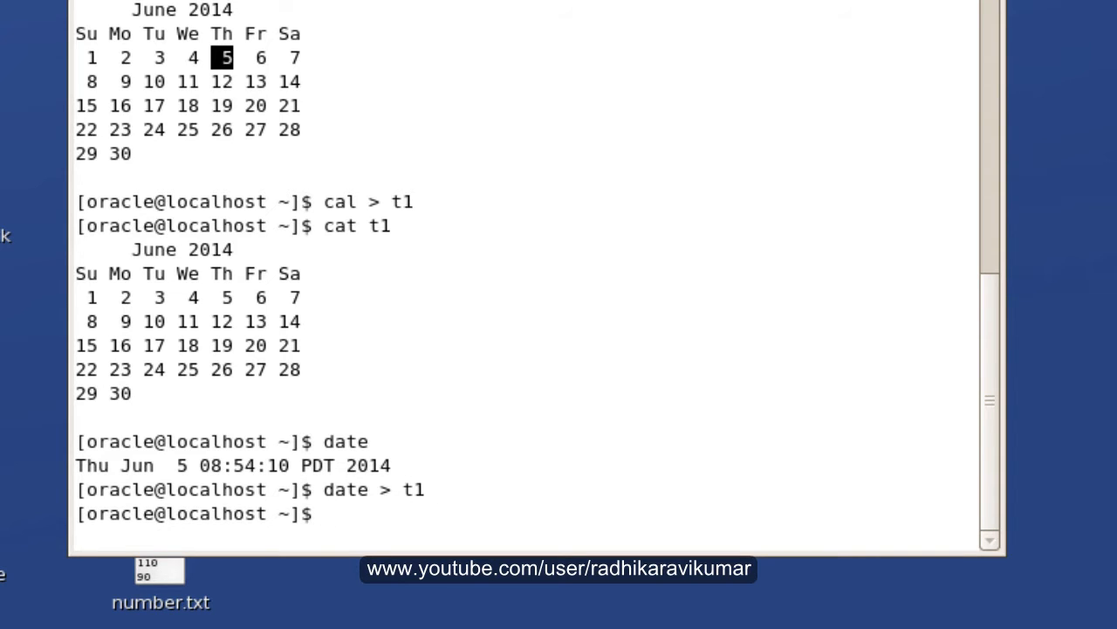
pyautogui.write('cat t')
pyautogui.write('1')
pyautogui.press('Return')
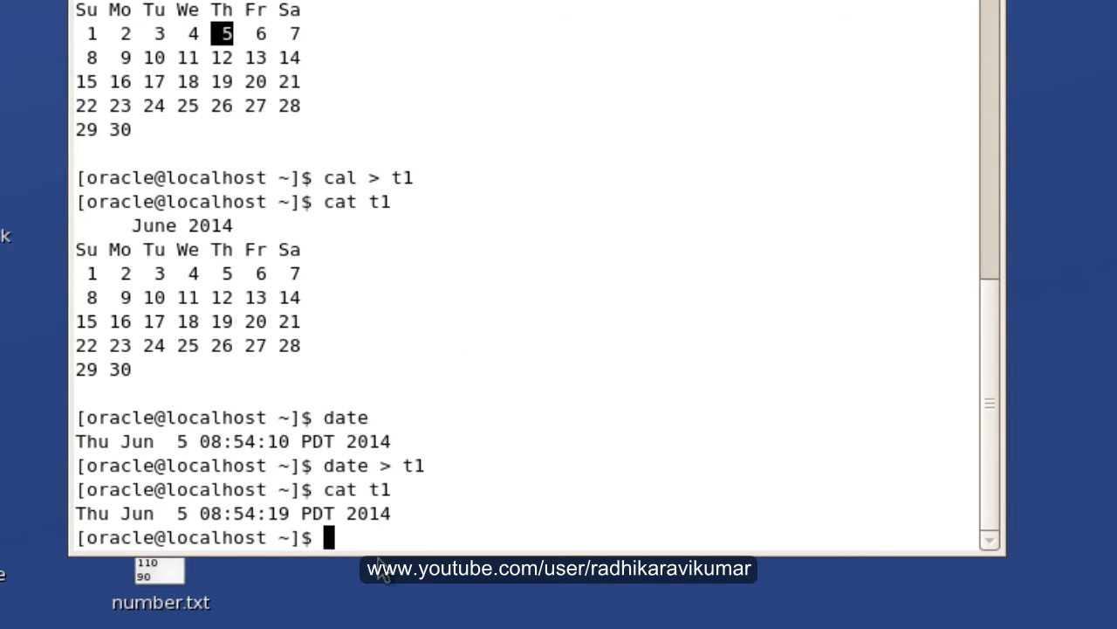
# - Highlight t1 and date in the commands to point out the overwrite, then clear the screen
pyautogui.doubleClick(380, 489)
pyautogui.moveTo(380, 488); pyautogui.dragTo(389, 489)
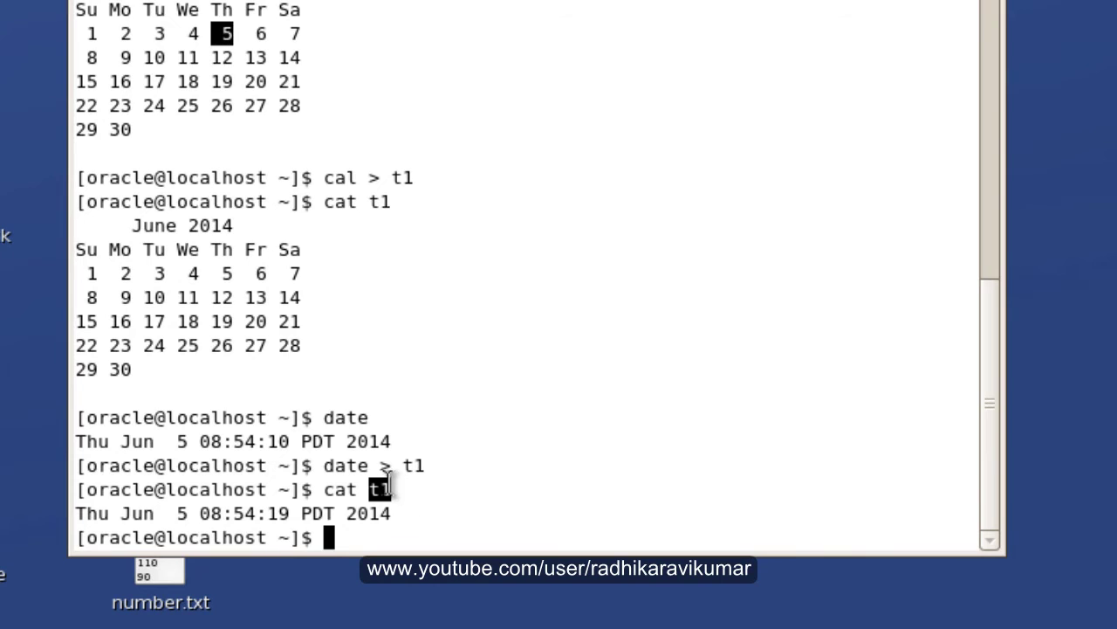
pyautogui.doubleClick(346, 465)
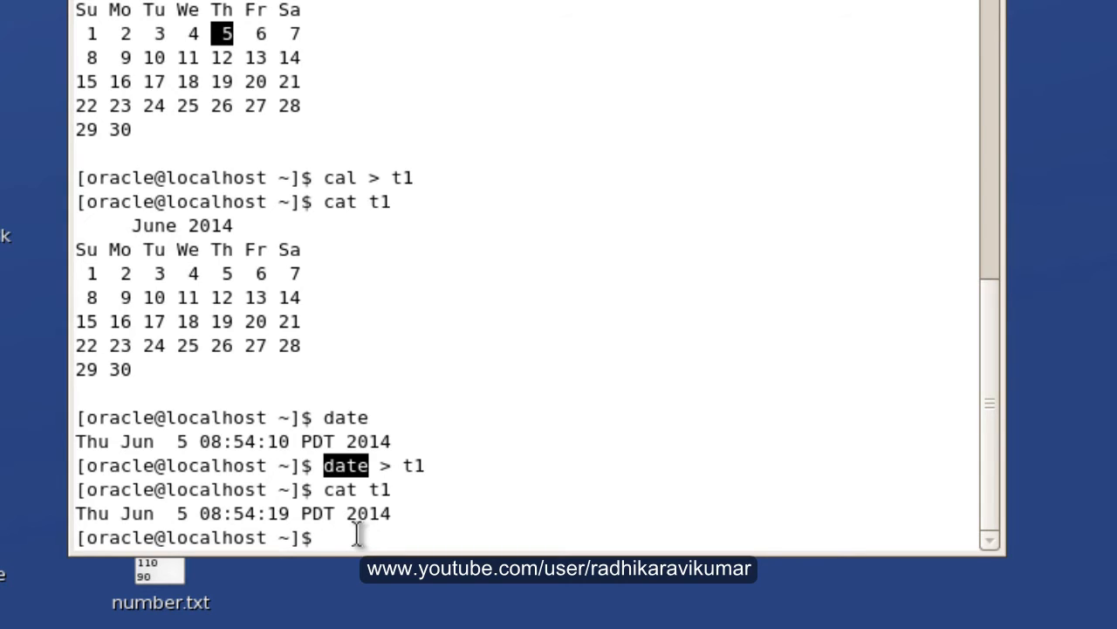
pyautogui.write('clear')
pyautogui.press('Return')
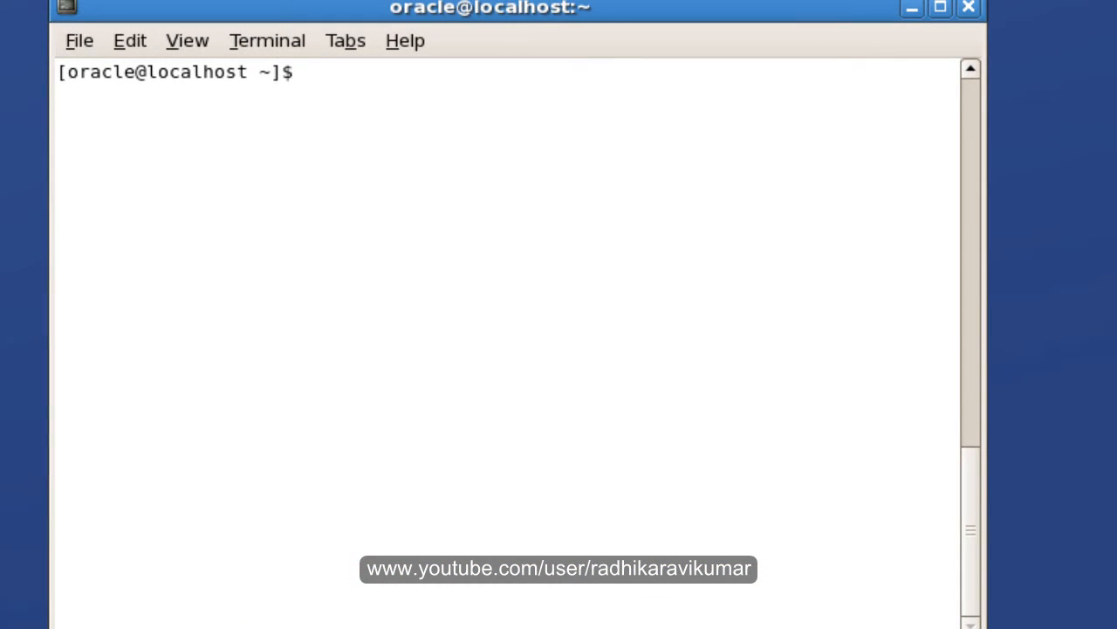
pyautogui.write('cal ')
pyautogui.write('>')
pyautogui.write('>')
pyautogui.write(' t1')
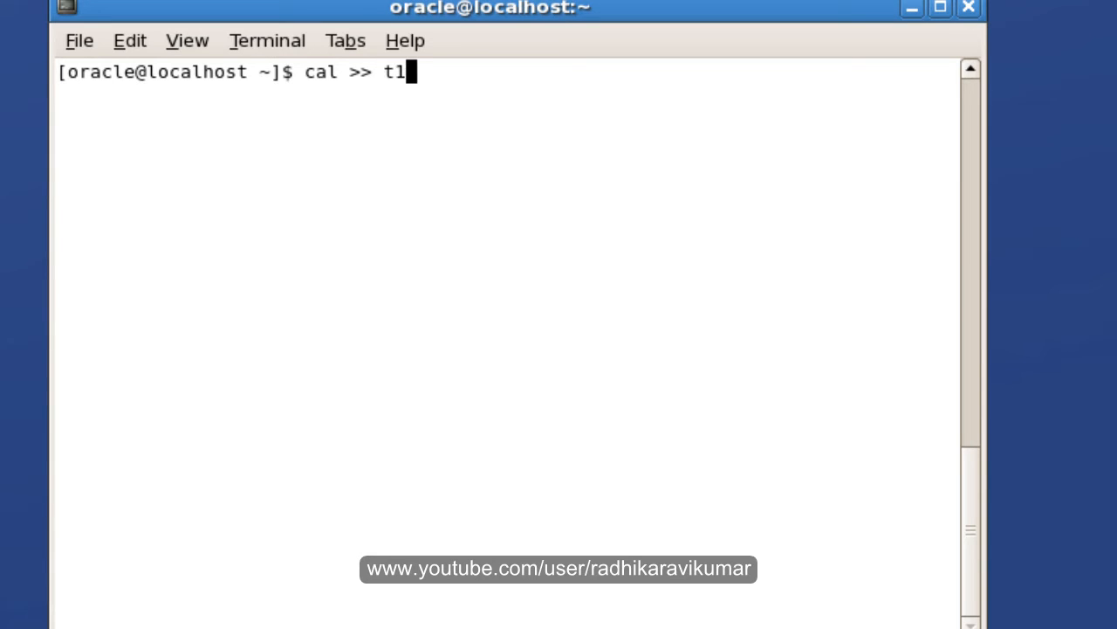
# - Append the calendar with cal >> t1 and show t1 holding the date followed by the calendar
pyautogui.press('Return')
pyautogui.write('cat ')
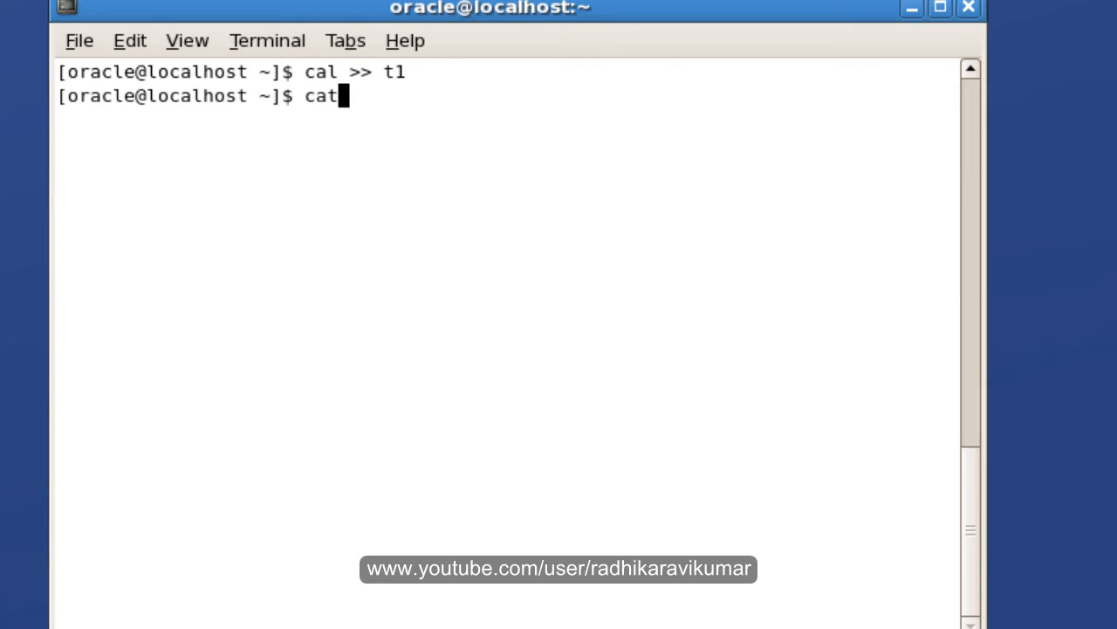
pyautogui.write('t1')
pyautogui.press('Return')
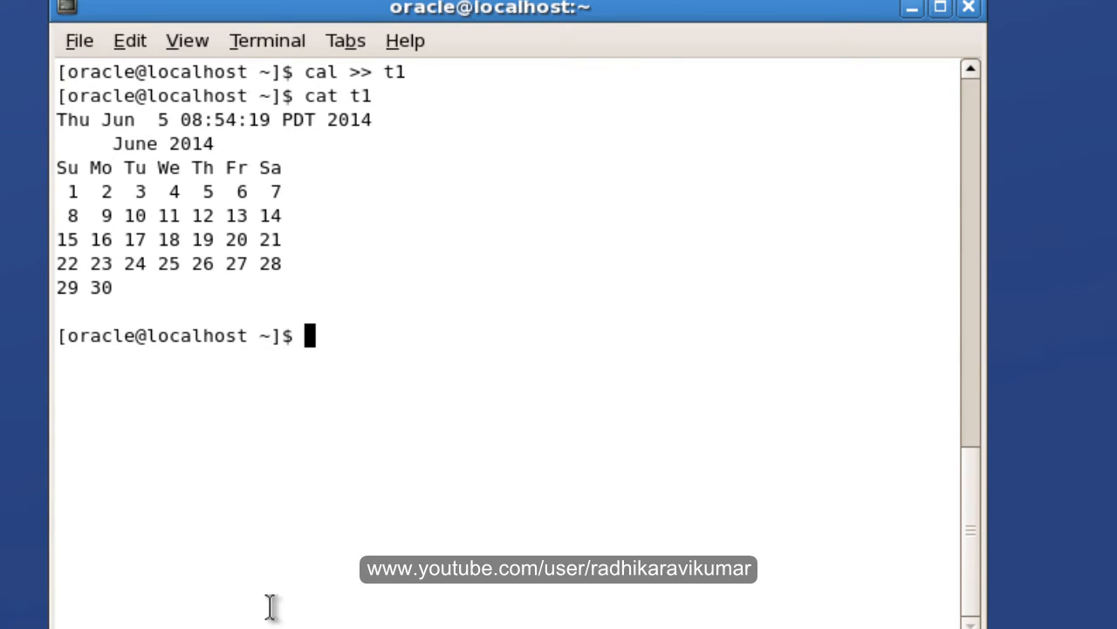
pyautogui.tripleClick(58, 120)
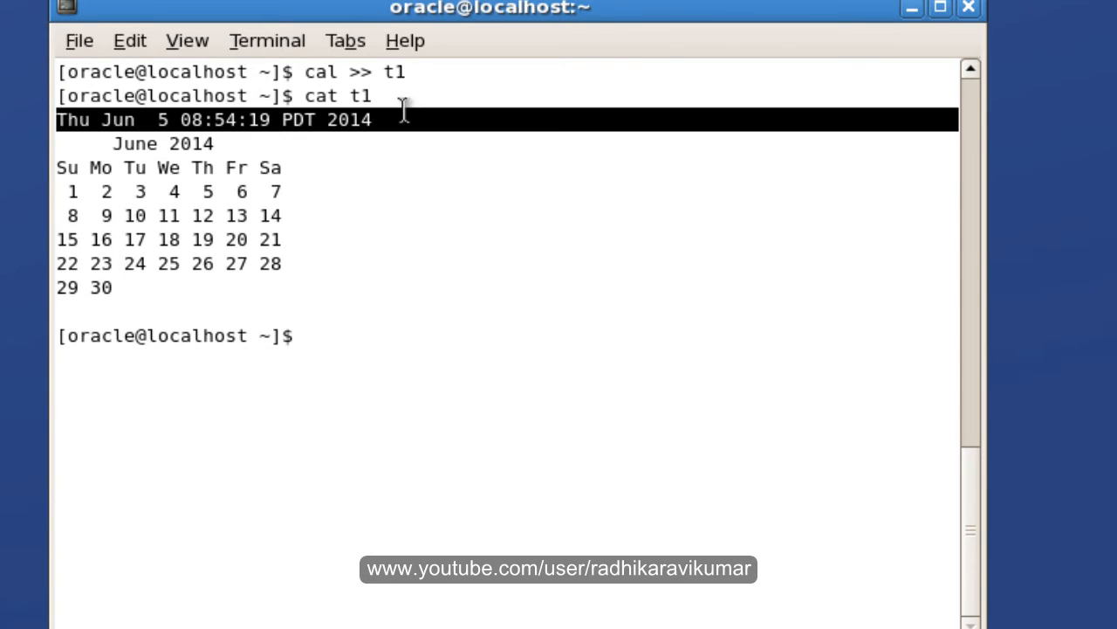
pyautogui.moveTo(113, 143); pyautogui.dragTo(308, 273)
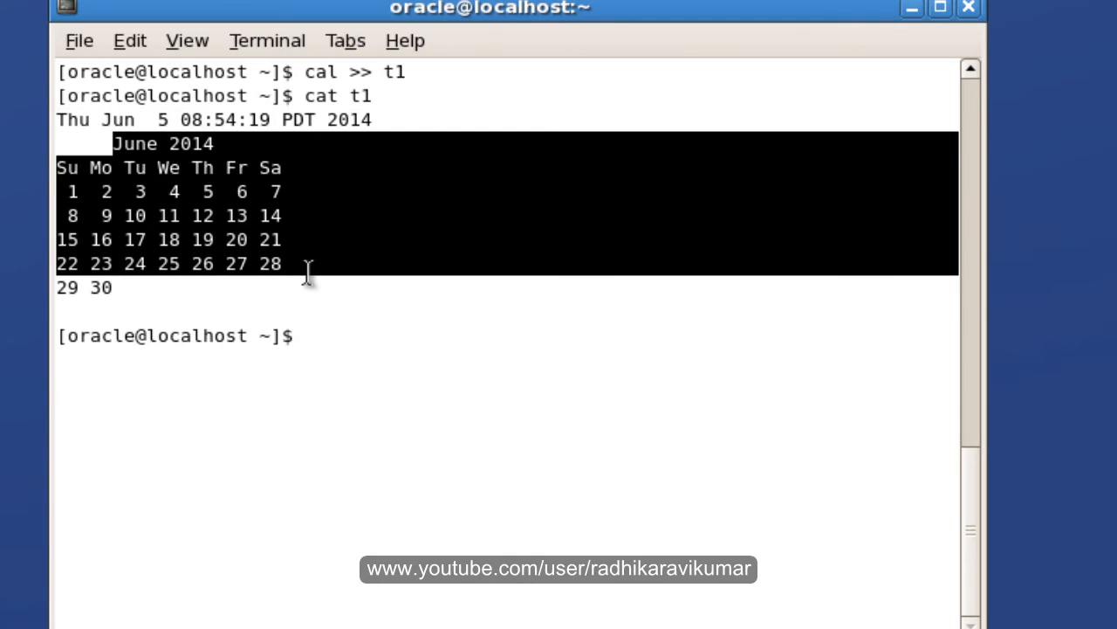
pyautogui.click(405, 328)
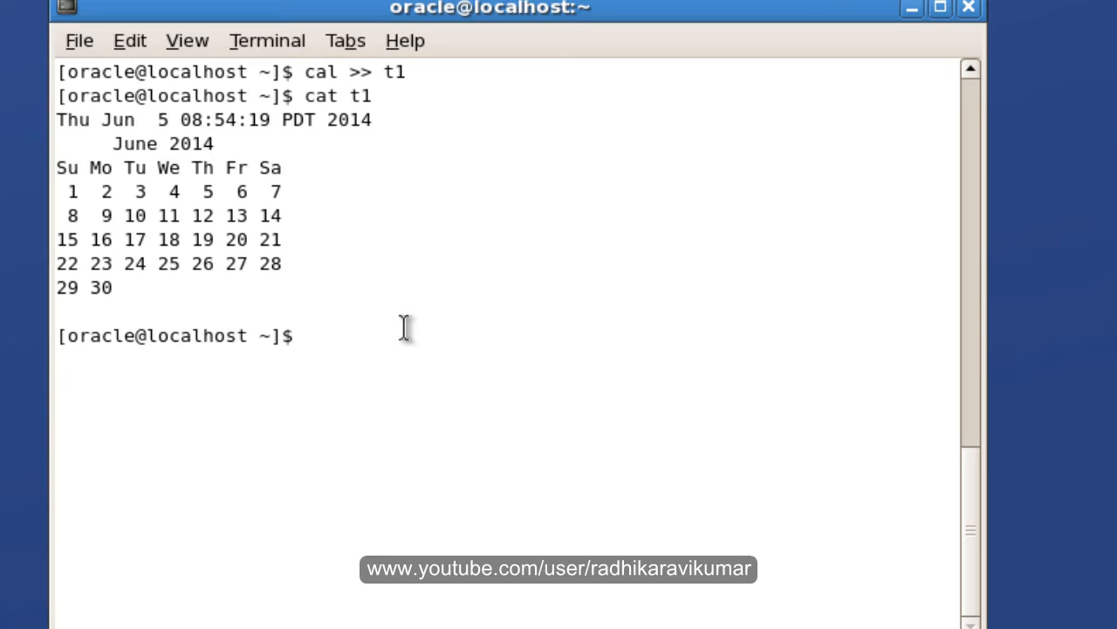
pyautogui.write('cat')
pyautogui.write('r')
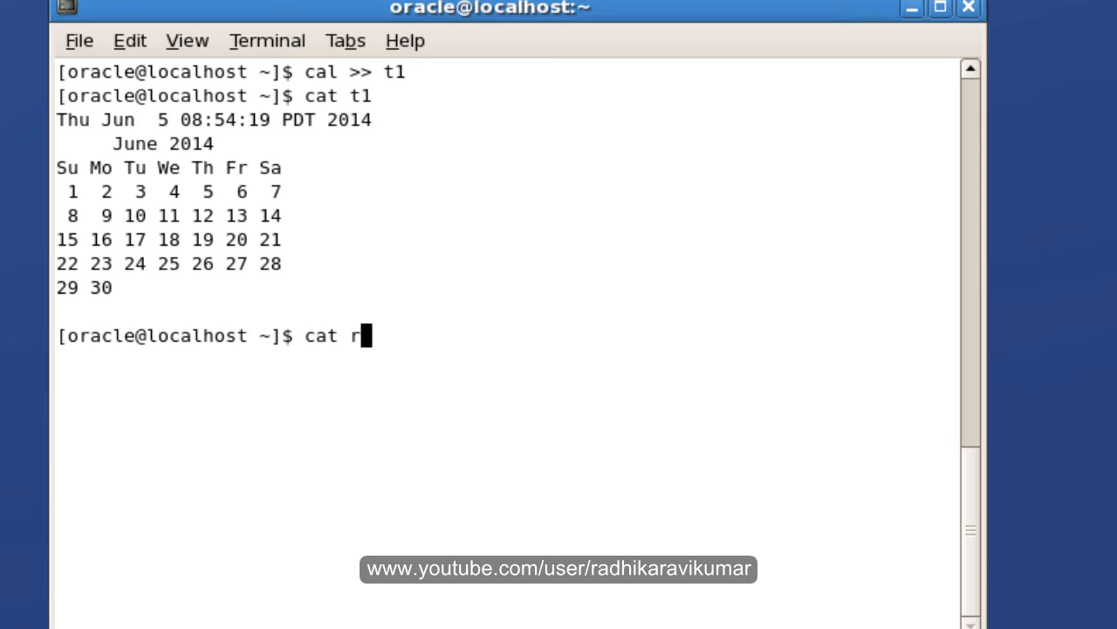
pyautogui.write('ad')
# - Run cat rad on the missing file to get a No such file or directory error
pyautogui.press('Return')
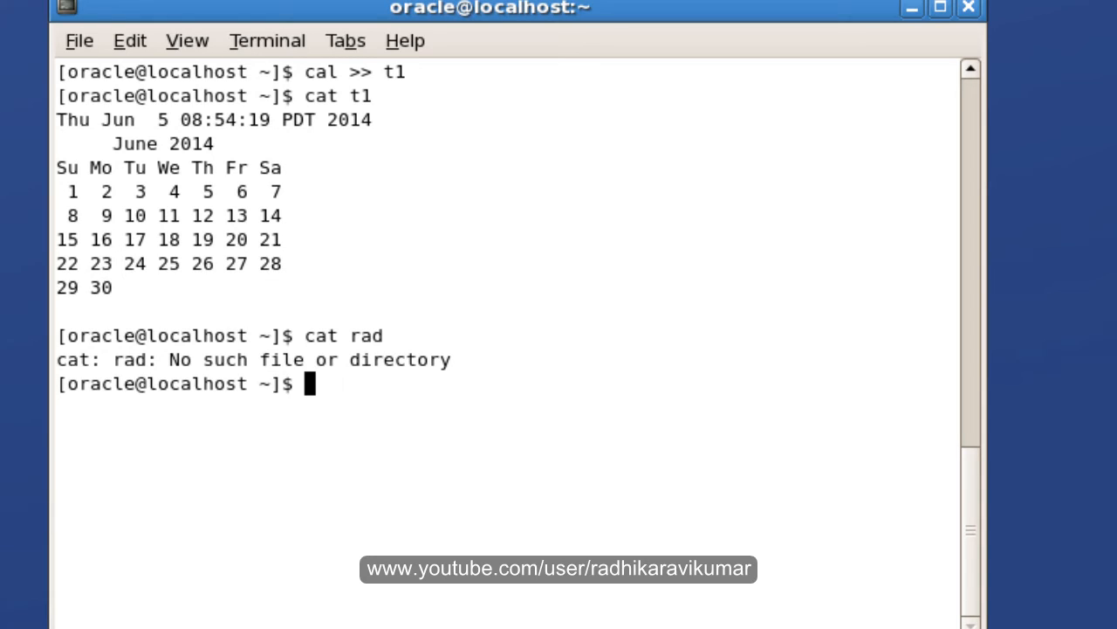
pyautogui.write('c')
pyautogui.press('BackSpace')
pyautogui.write('clear')
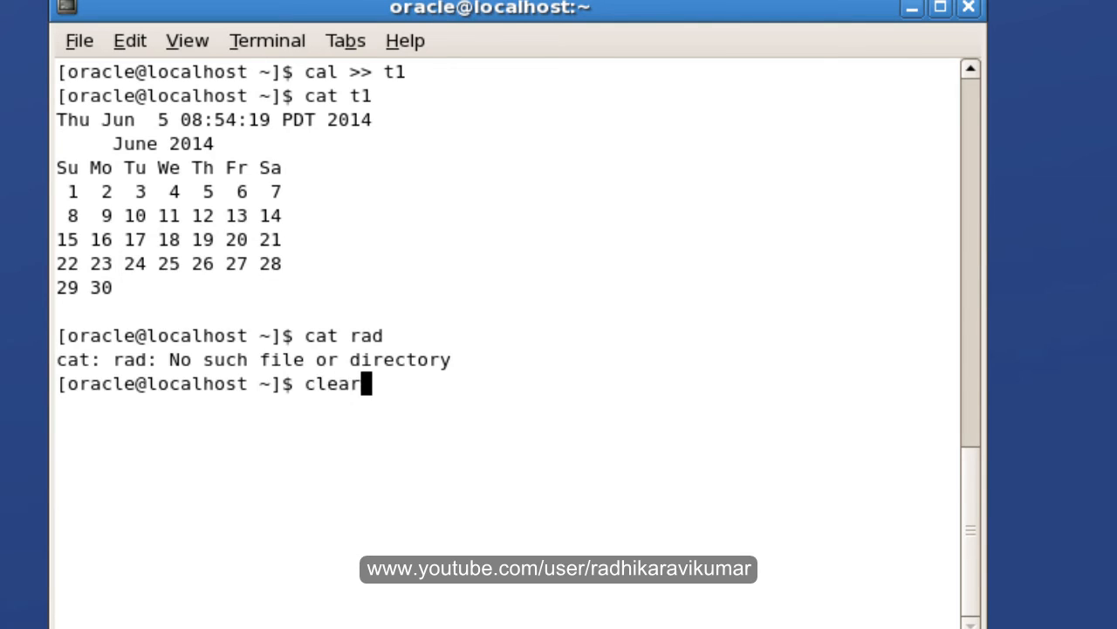
# - Clear the screen, redirect cat rad's error into t1 with 2>, and show t1 containing the error line
pyautogui.press('Return')
pyautogui.write('cat ')
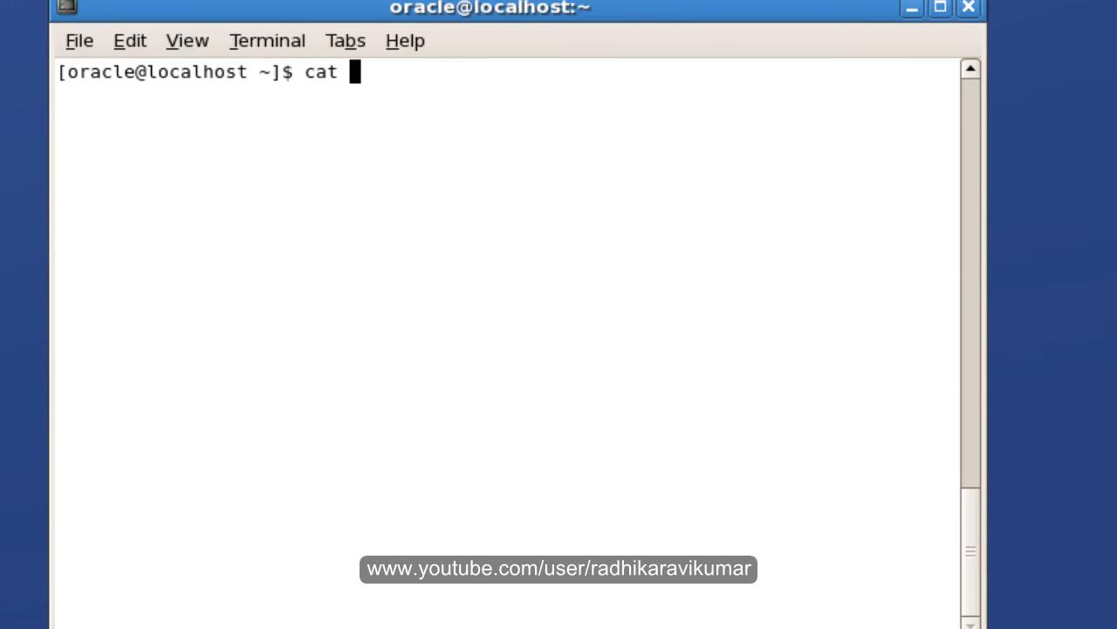
pyautogui.write('rad ')
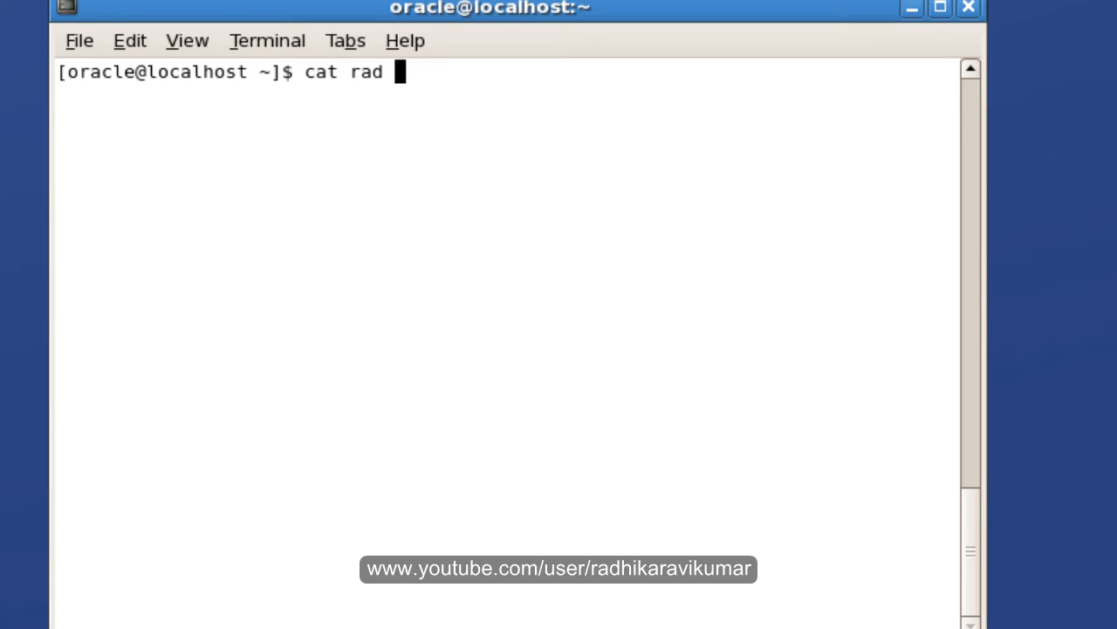
pyautogui.write('2>')
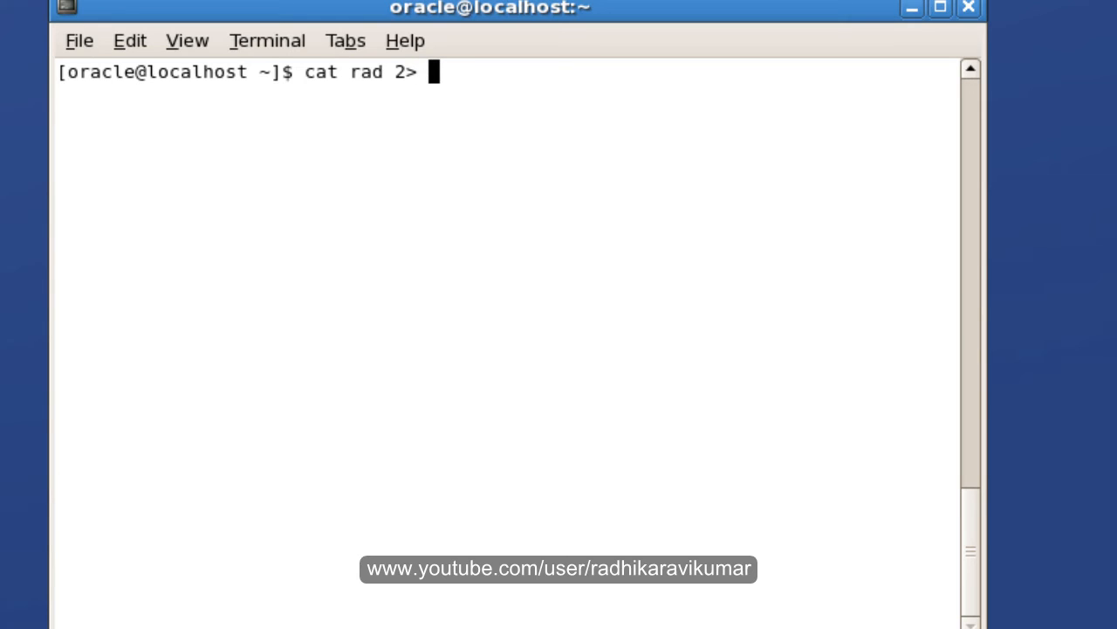
pyautogui.write(' t1')
pyautogui.press('Return')
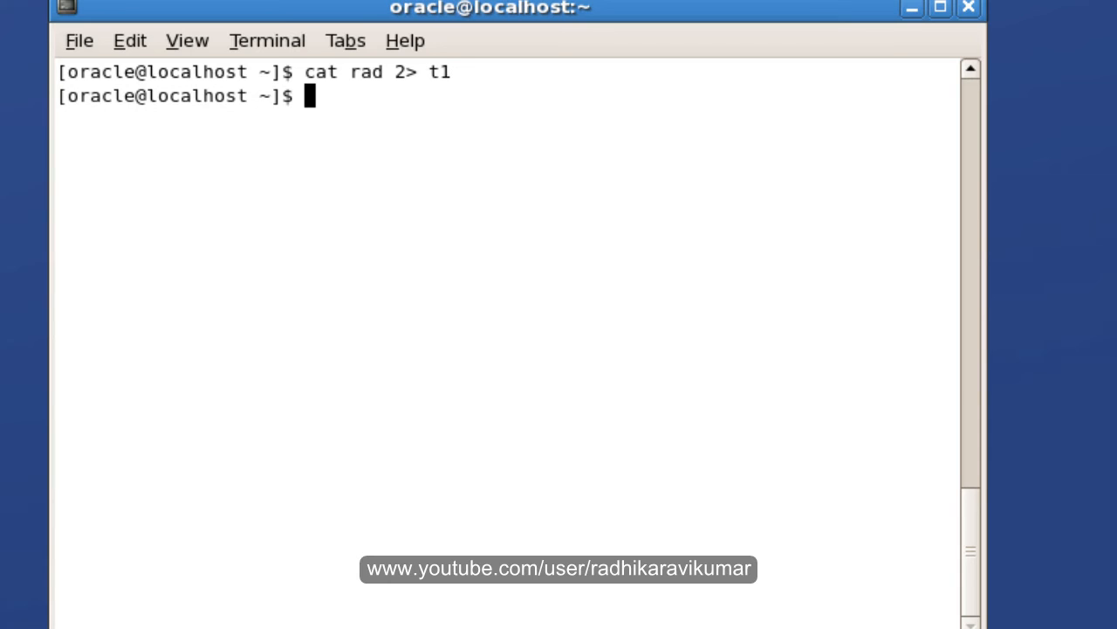
pyautogui.write('cat t1')
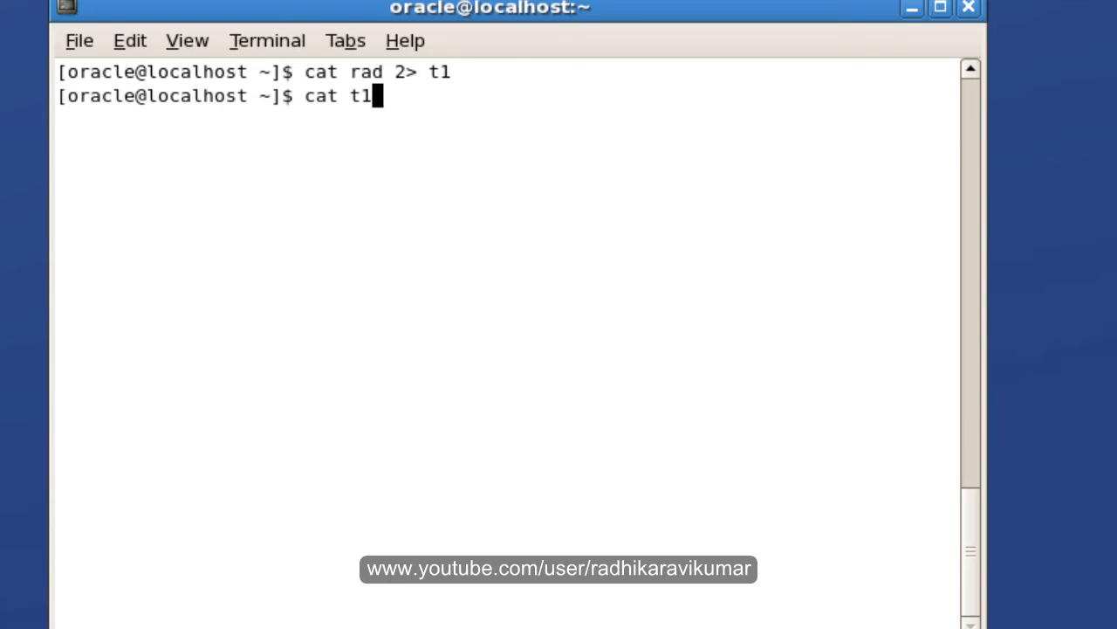
pyautogui.press('Return')
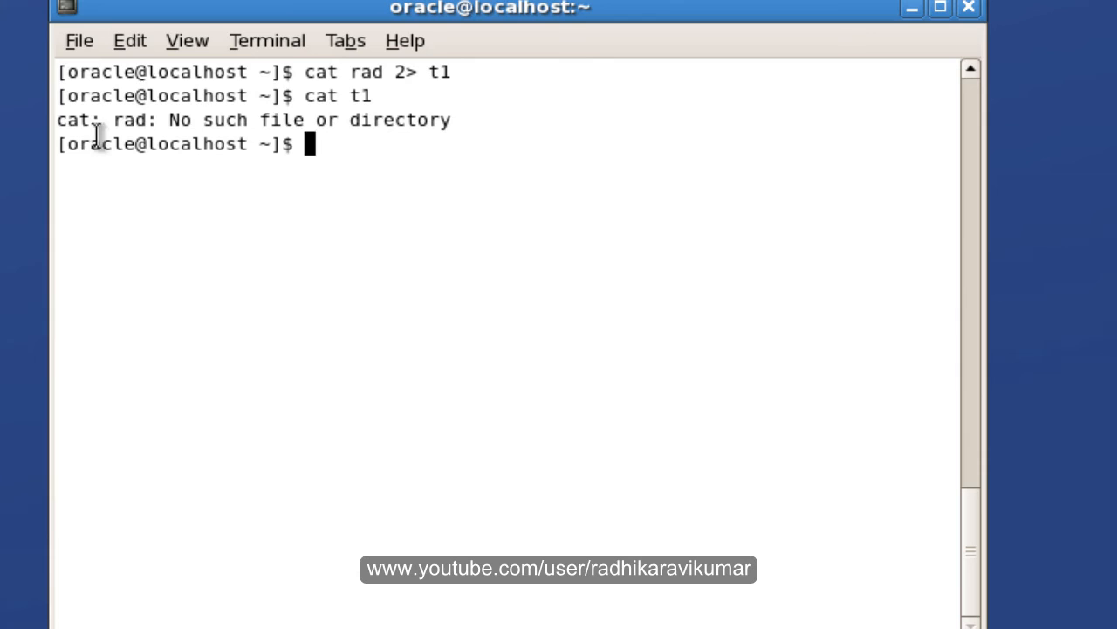
pyautogui.tripleClick(61, 122)
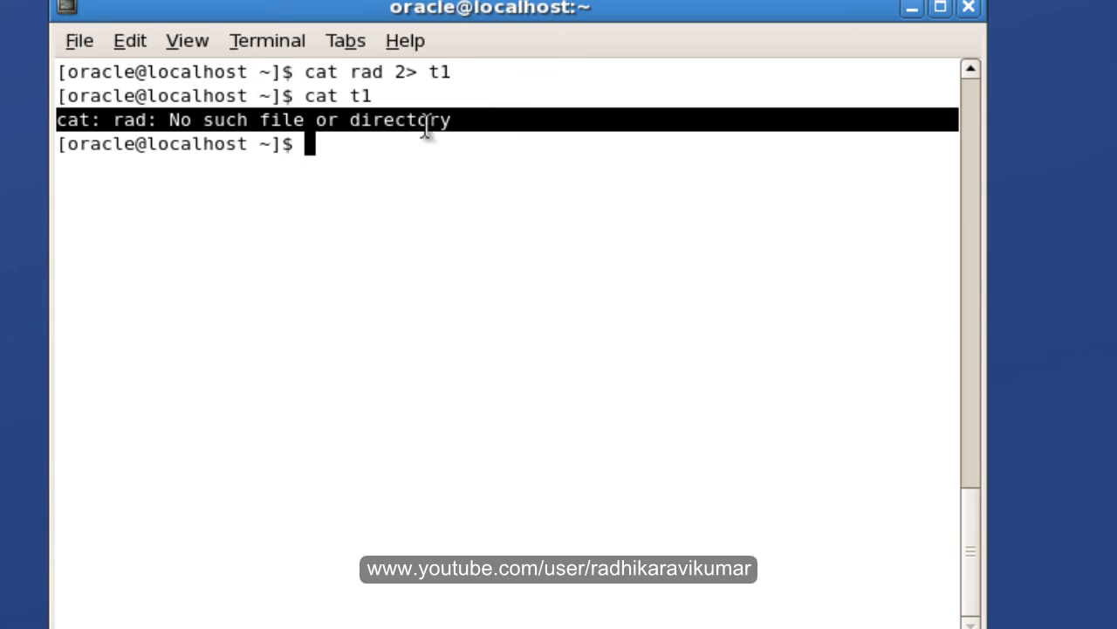
pyautogui.click(376, 126)
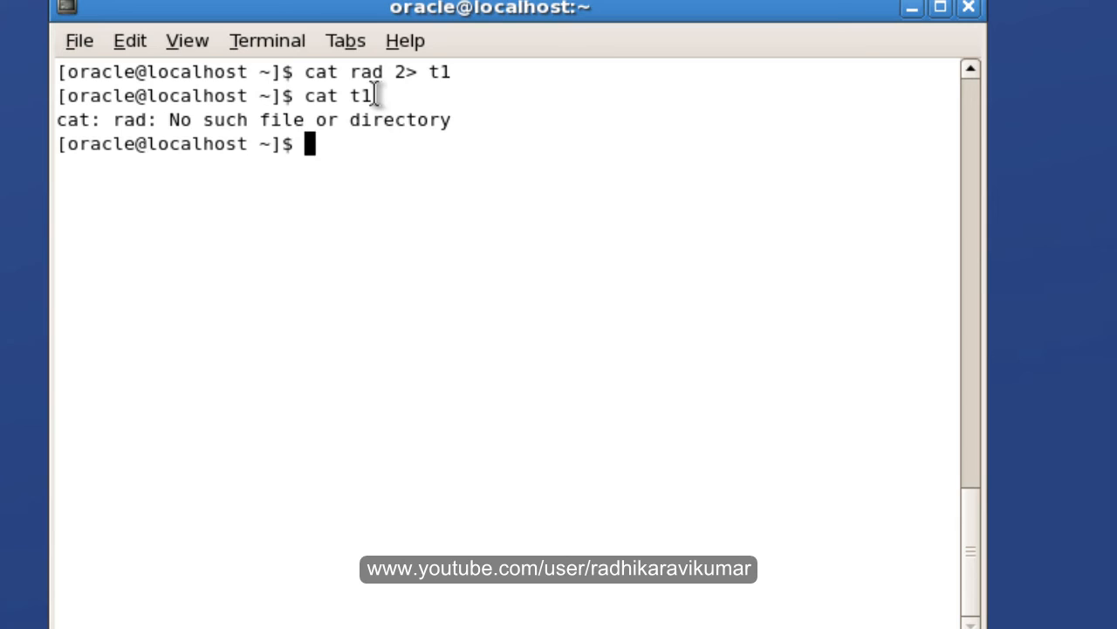
pyautogui.write('2>')
# - Type and erase the 2> and >> redirection symbols at the prompt while explaining them
pyautogui.press('BackSpace')
pyautogui.press('BackSpace')
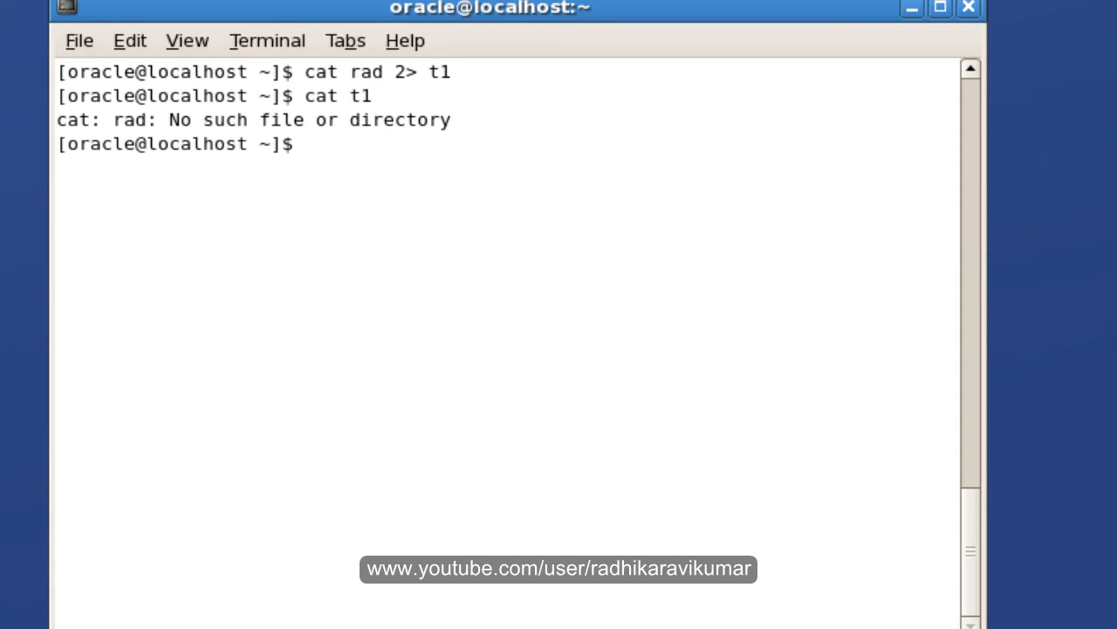
pyautogui.write('>>')
pyautogui.press('BackSpace')
pyautogui.press('BackSpace')
pyautogui.write('clear')
# - Clear the screen, run cat - so it echoes radhika, an empty line and q, then end it
pyautogui.press('Return')
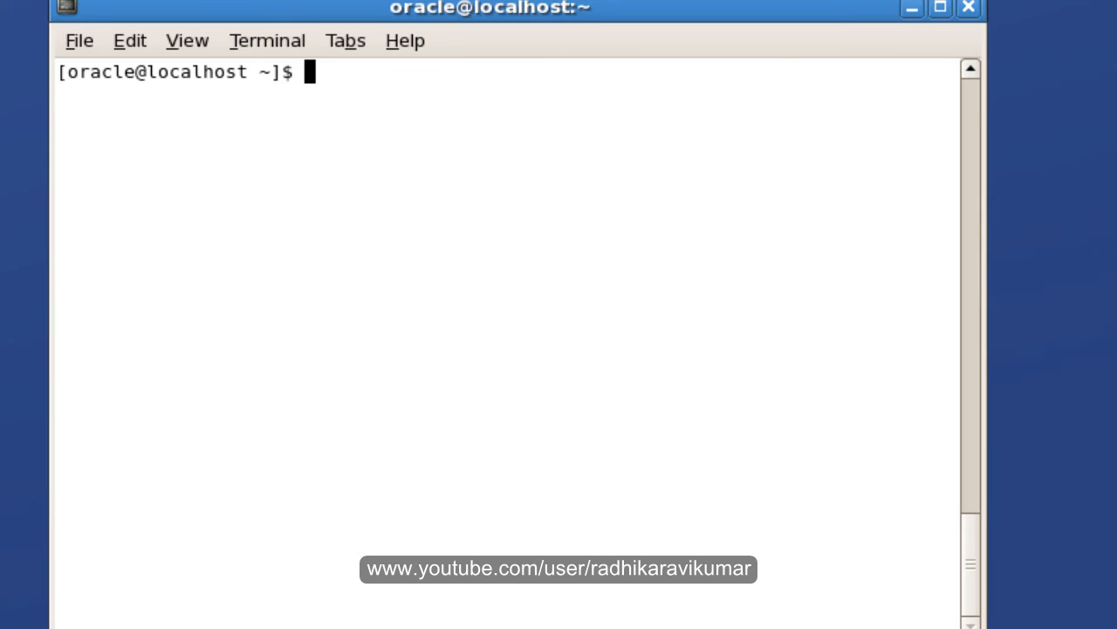
pyautogui.write('ca')
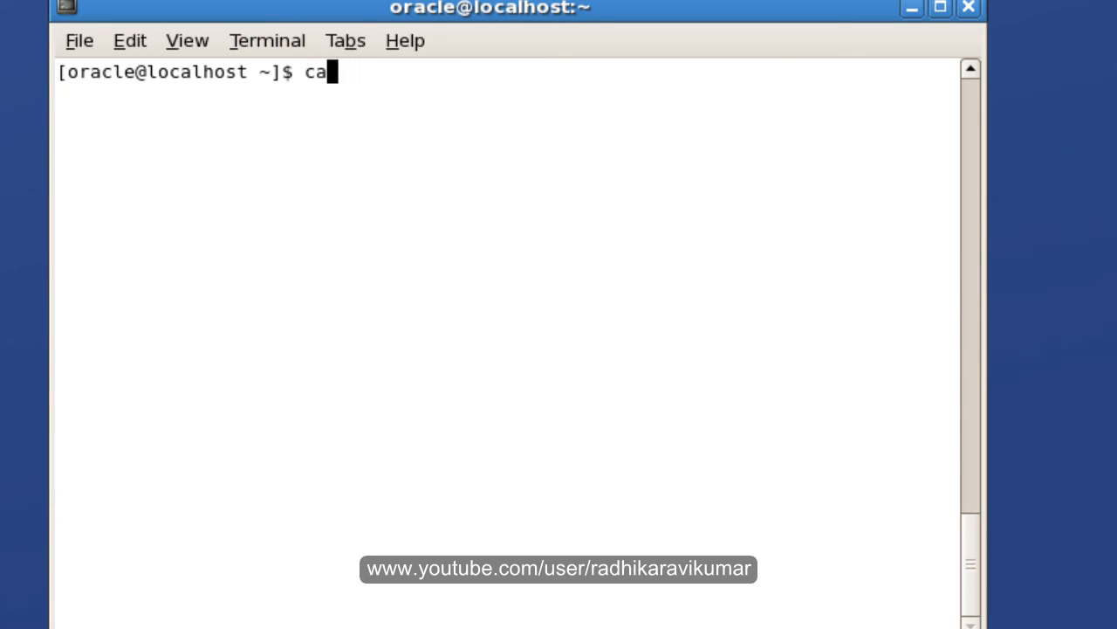
pyautogui.write('t -')
pyautogui.press('Return')
pyautogui.write('radhika')
pyautogui.press('Return')
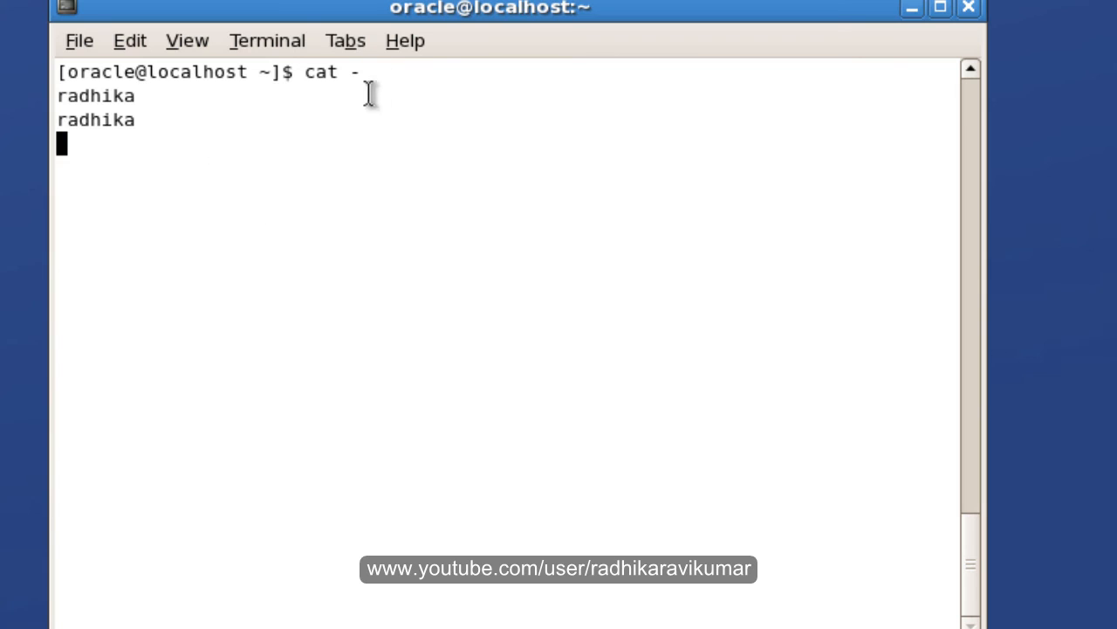
pyautogui.press('Return')
pyautogui.write('q')
pyautogui.press('Return')
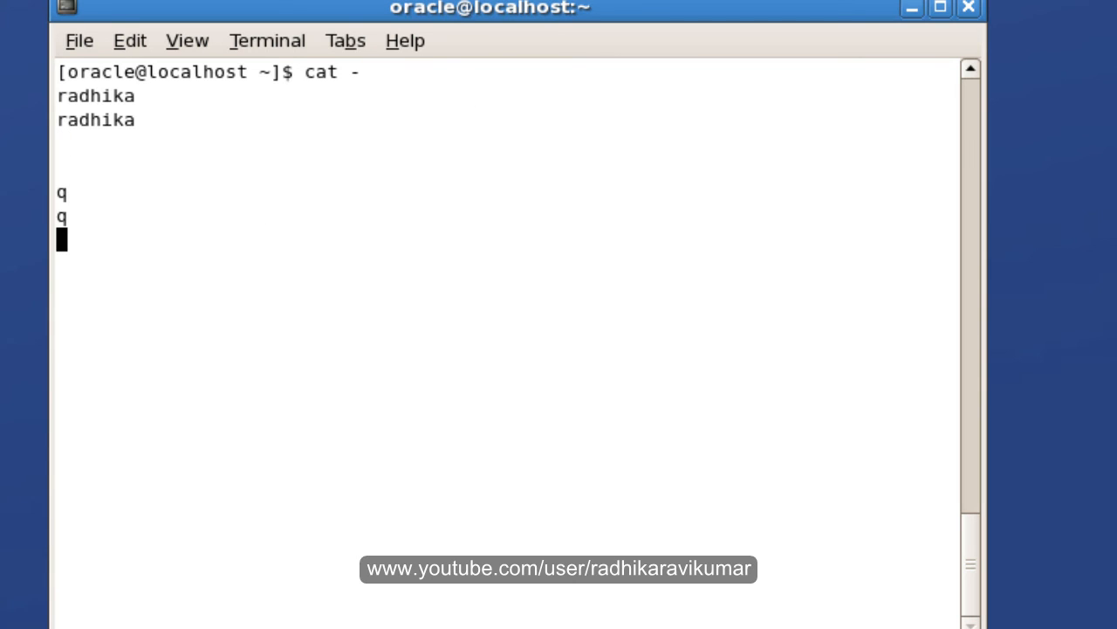
pyautogui.hotkey('ctrl', 'c')
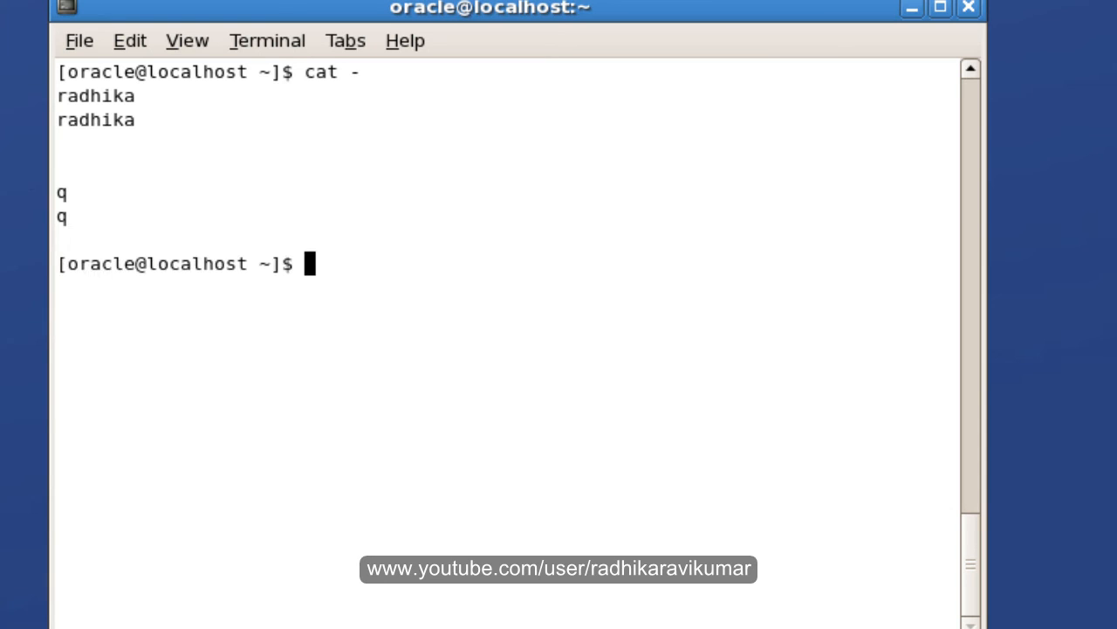